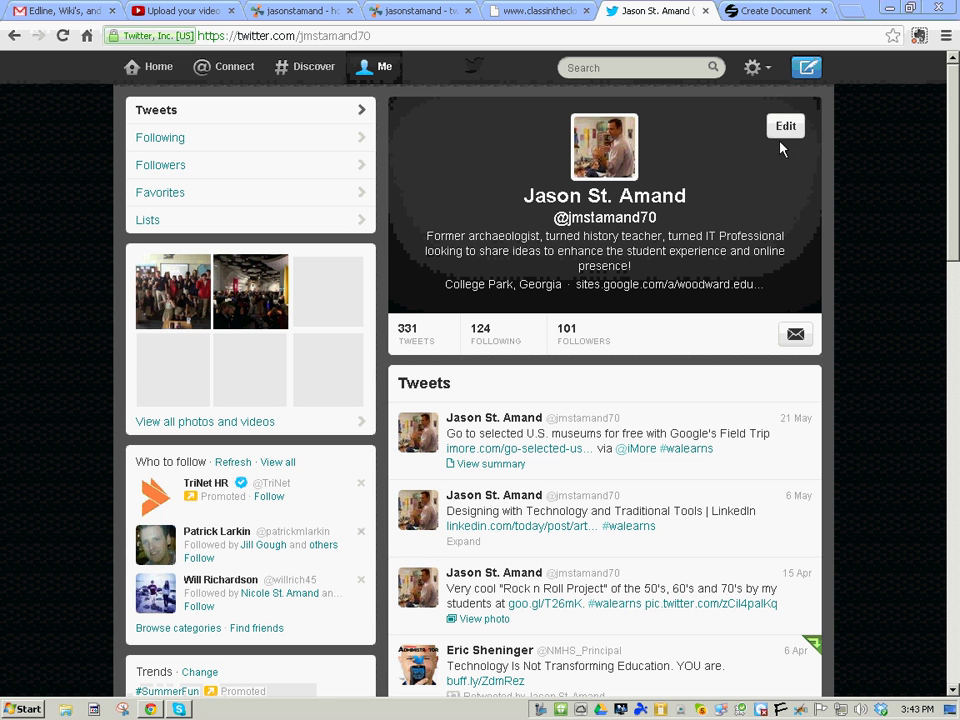
pyautogui.click(770, 75)
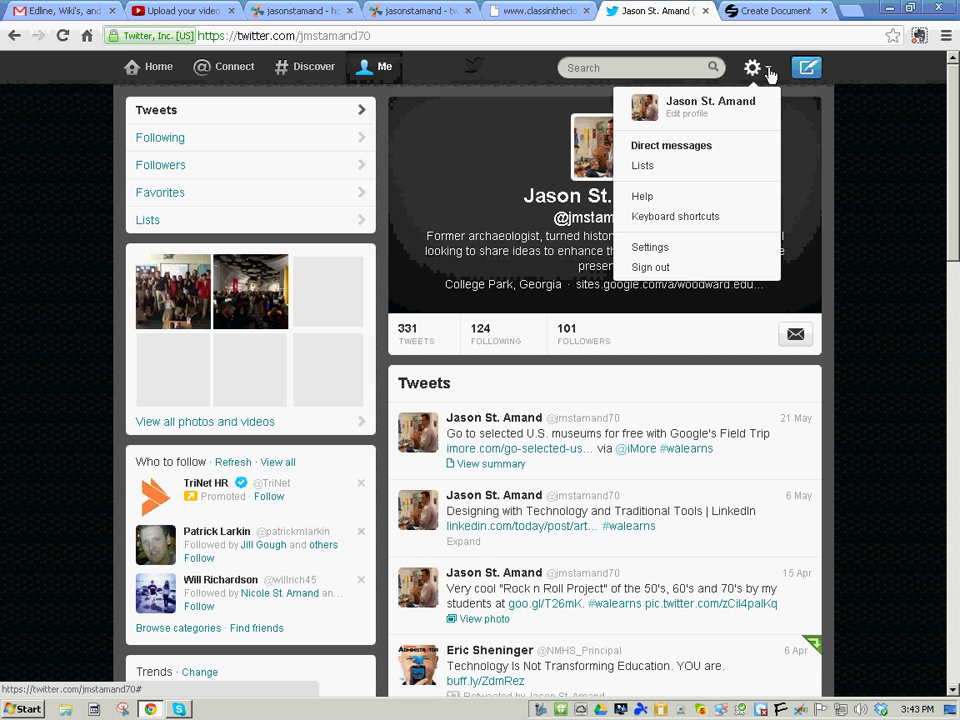
# - Go to Twitter Settings and open the Widgets section, which shows no widgets yet
pyautogui.click(653, 247)
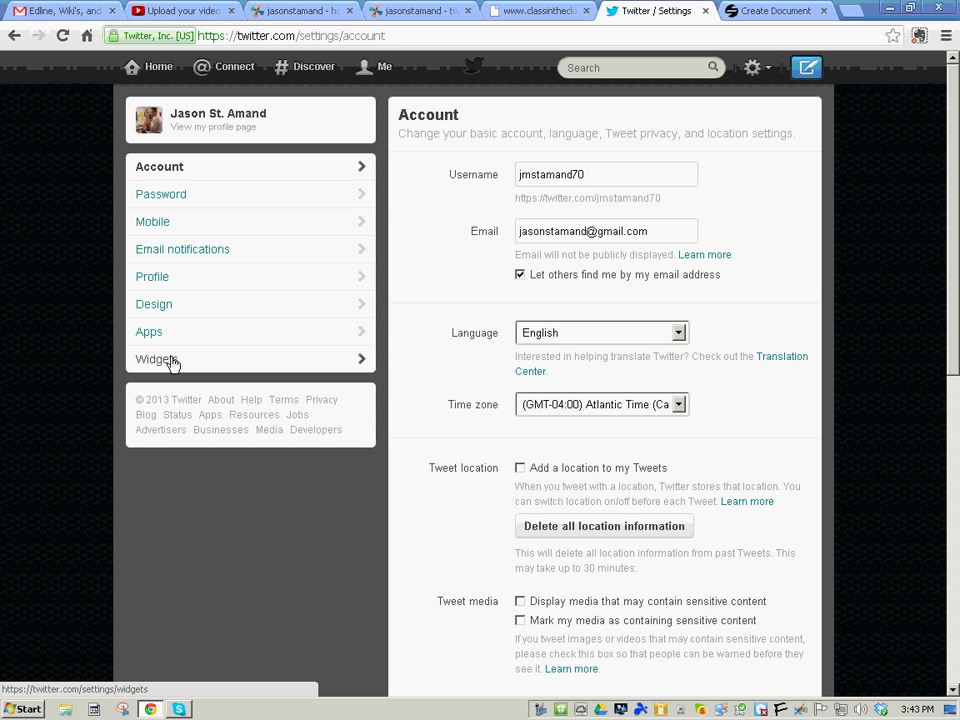
pyautogui.click(172, 364)
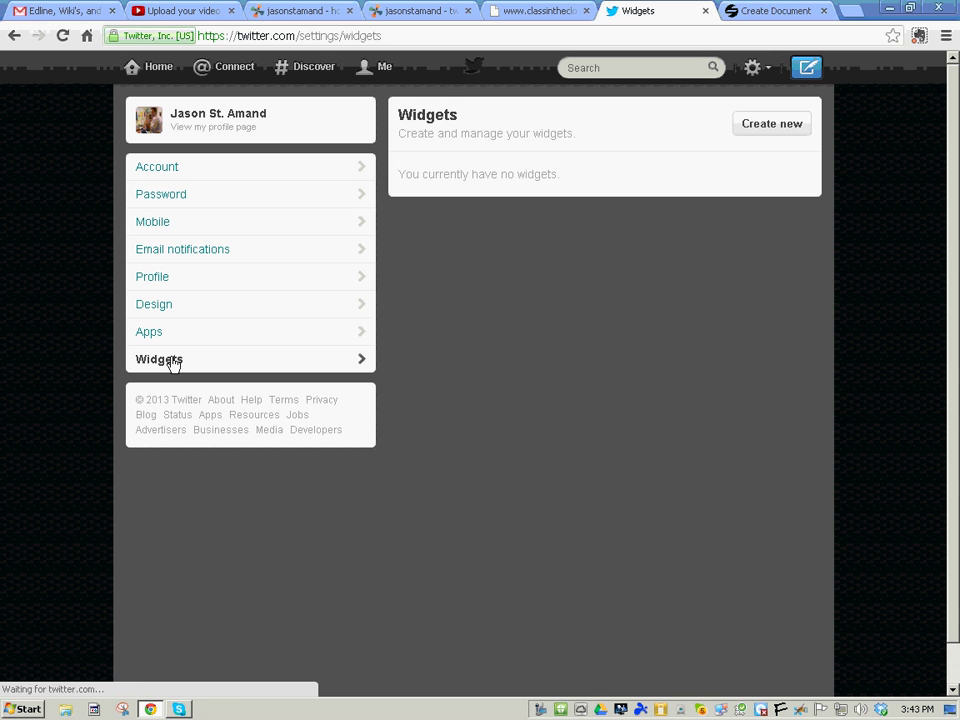
pyautogui.click(767, 127)
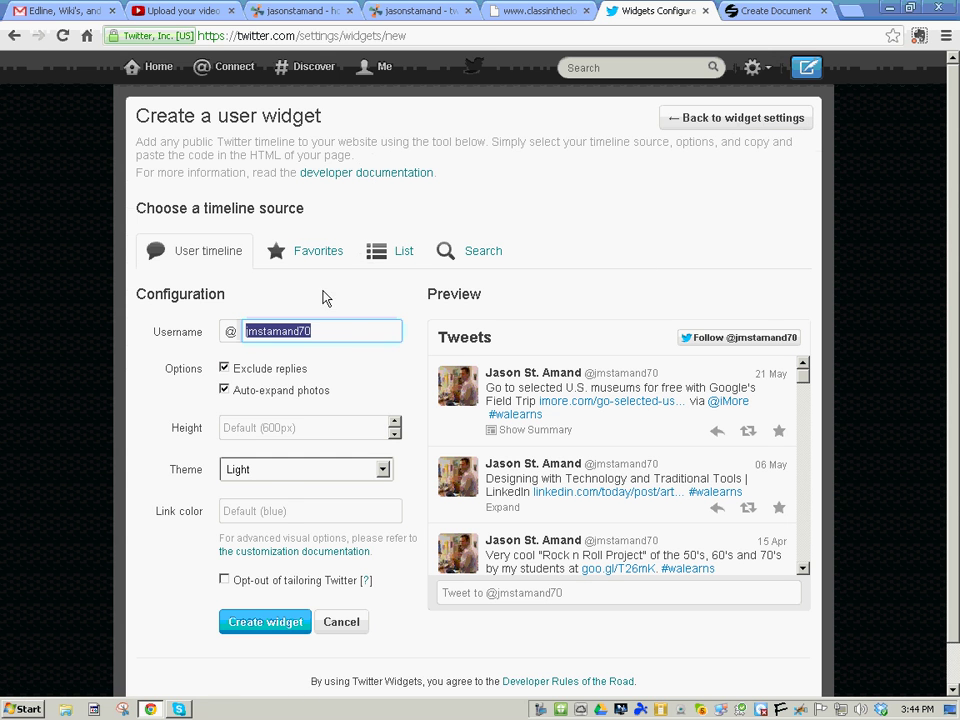
pyautogui.scroll(-1, 359, 332)
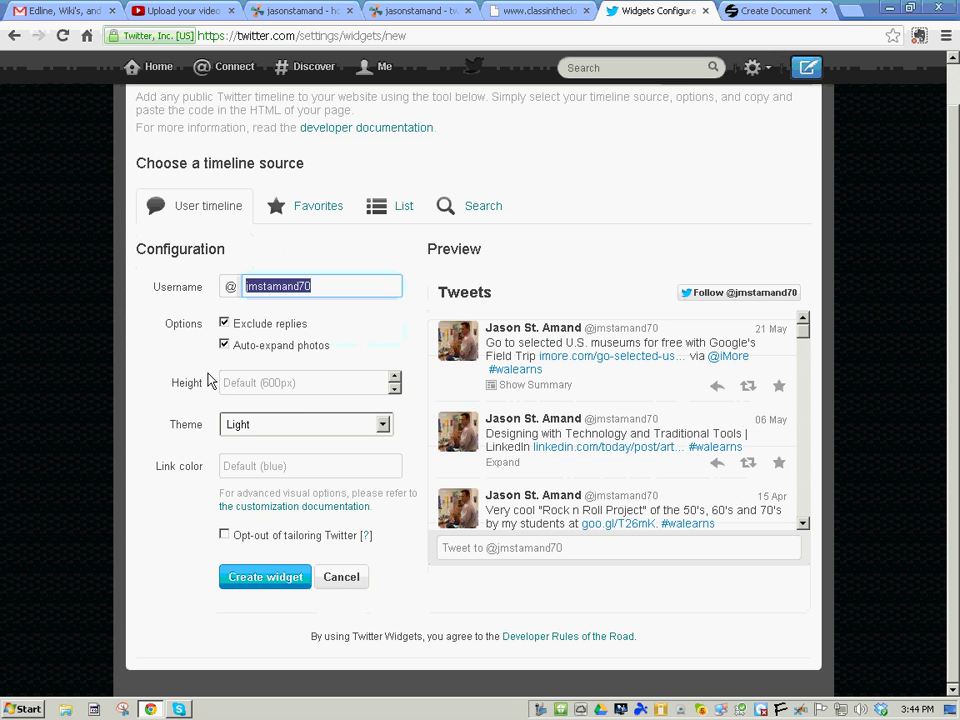
pyautogui.click(383, 420)
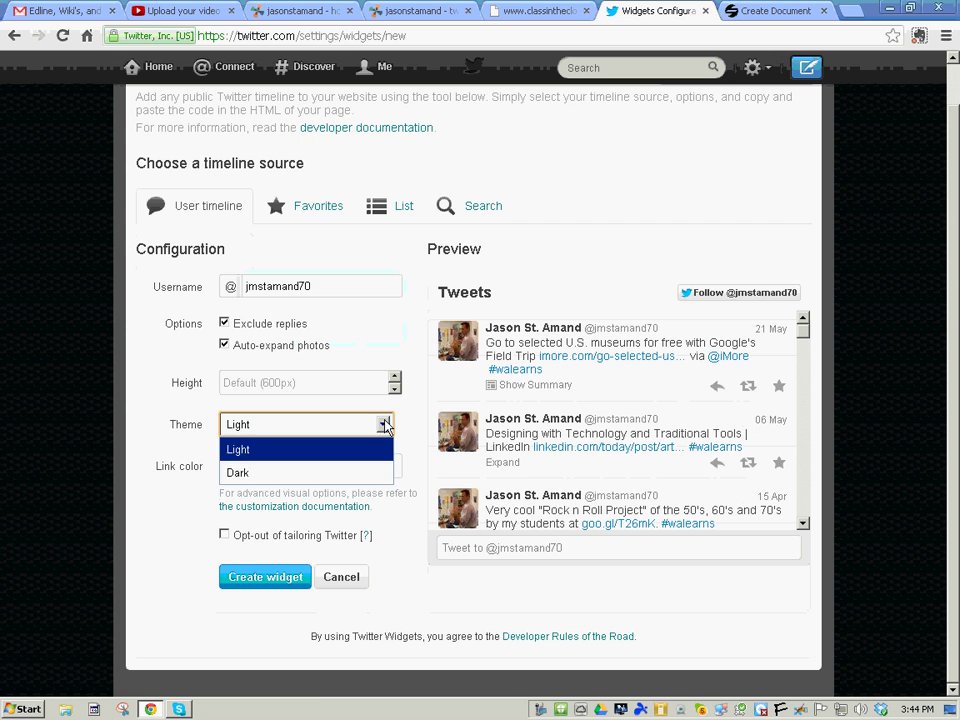
pyautogui.click(343, 468)
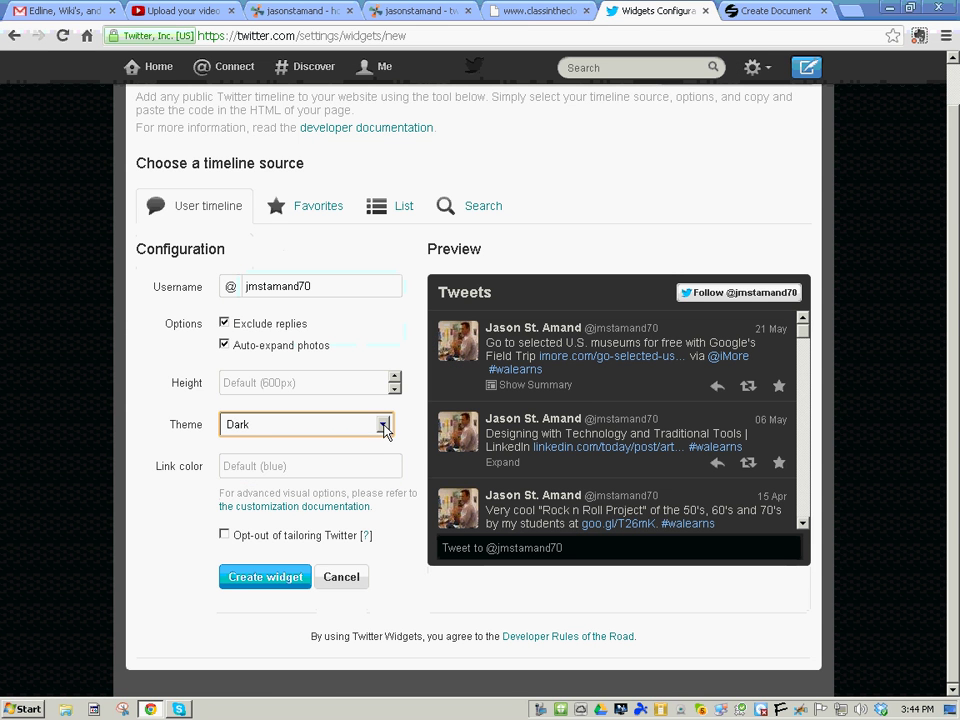
pyautogui.click(383, 425)
pyautogui.click(349, 449)
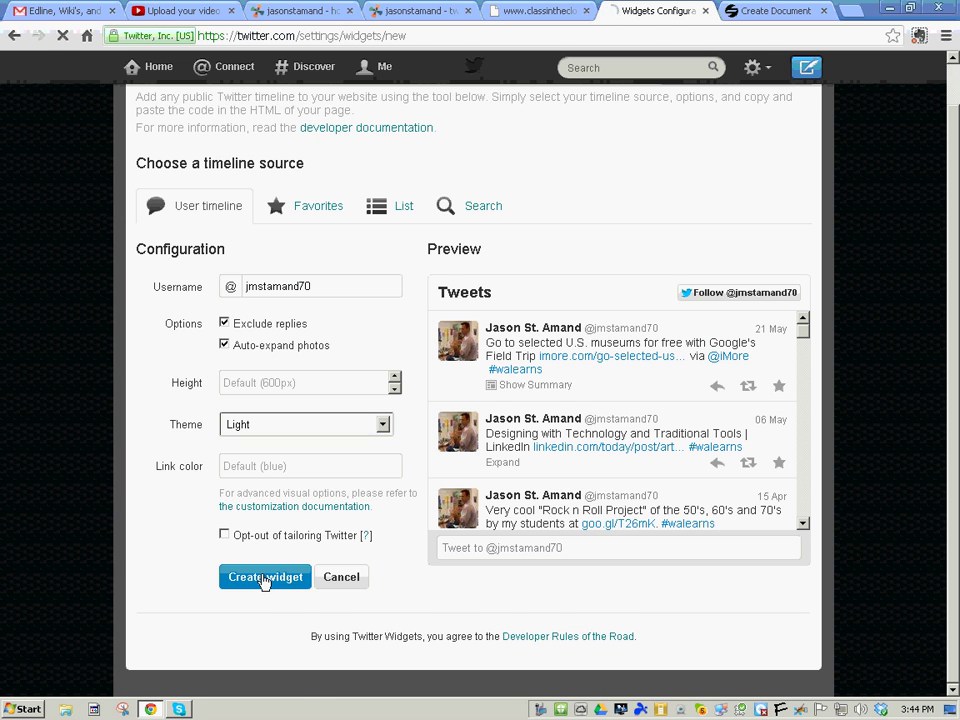
# - Create the Light-theme timeline widget and copy its generated embed code
pyautogui.click(265, 578)
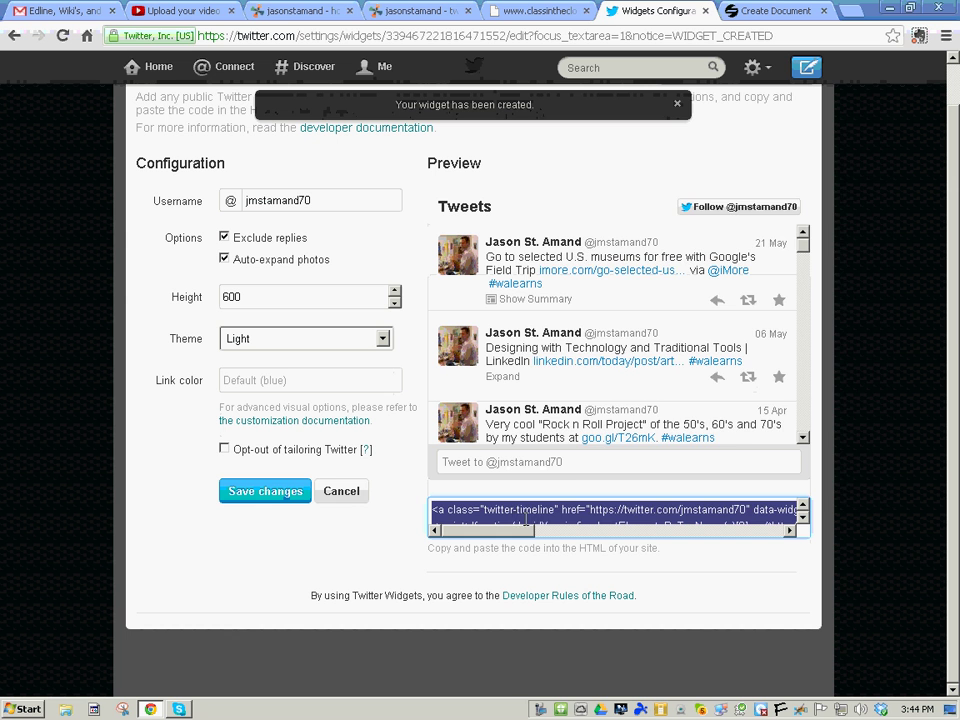
pyautogui.rightClick(516, 513)
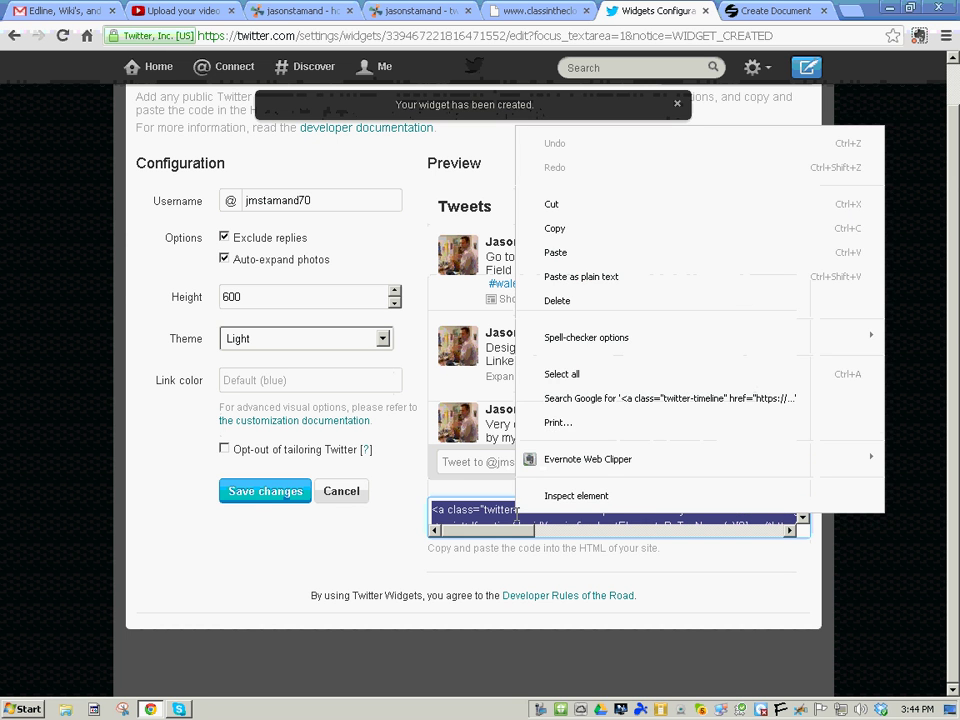
pyautogui.click(558, 228)
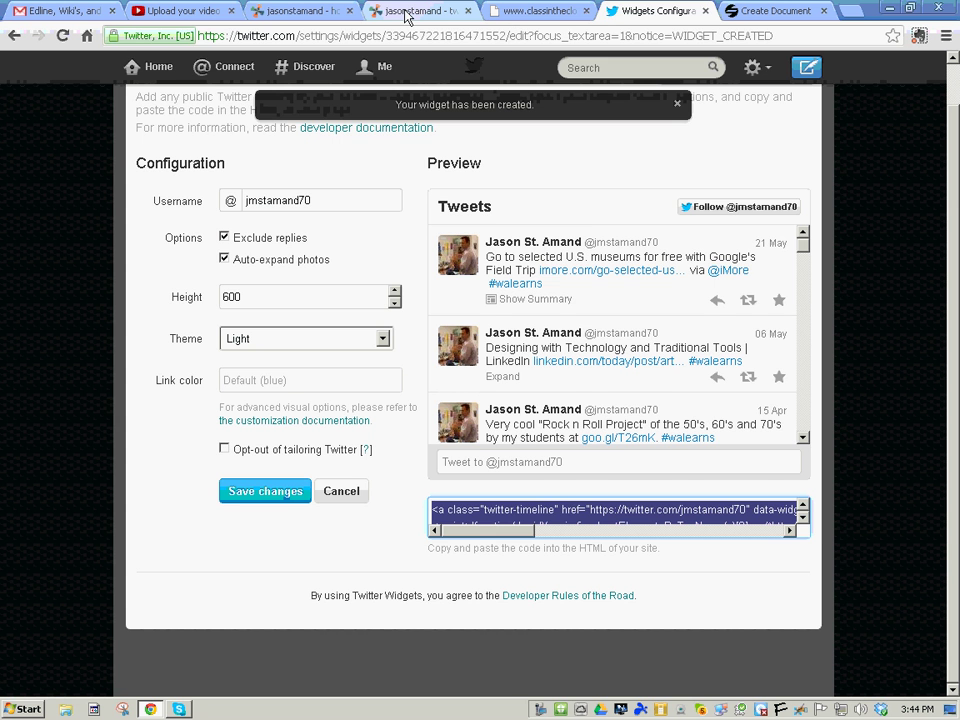
# - On the wiki's twitter page, browse the Embed Widget Social and Other HTML options, then cancel
pyautogui.click(407, 11)
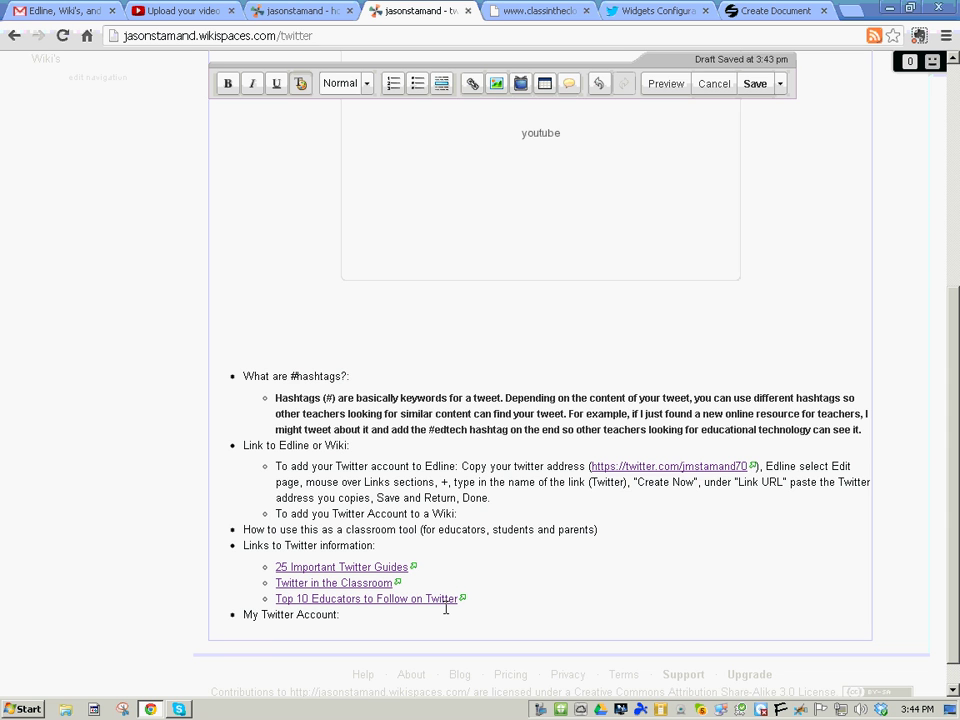
pyautogui.scroll(-1, 435, 605)
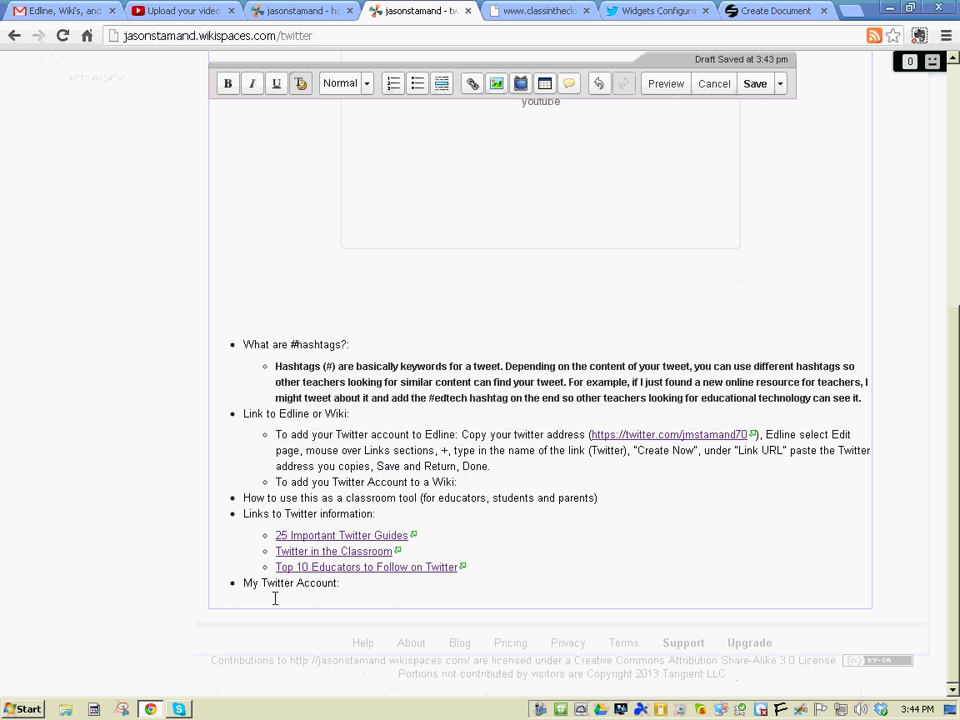
pyautogui.click(522, 87)
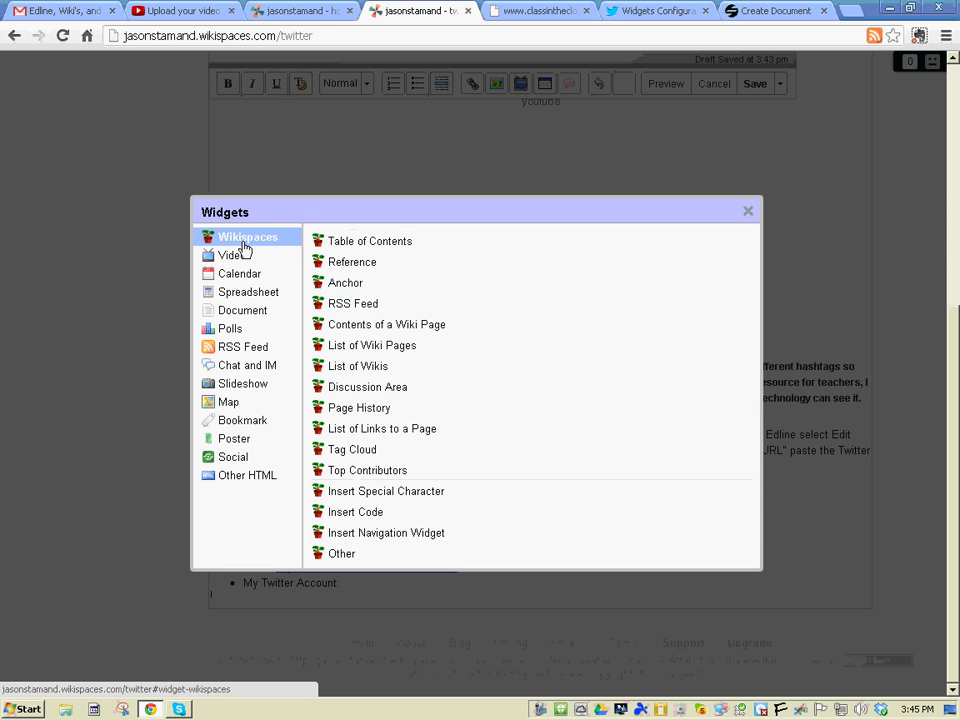
pyautogui.click(226, 461)
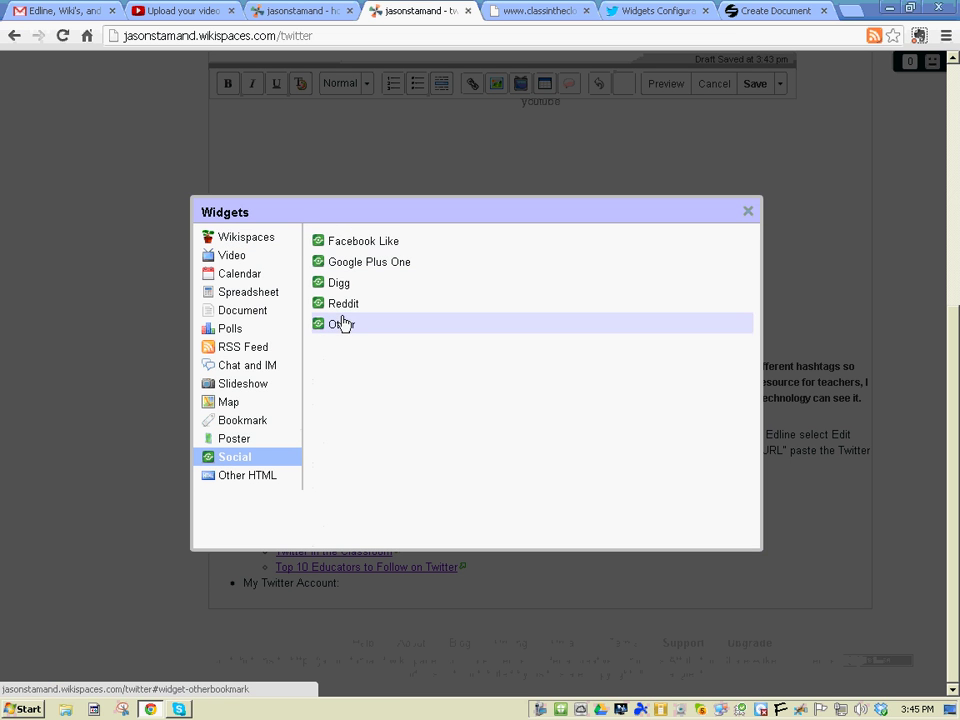
pyautogui.click(241, 480)
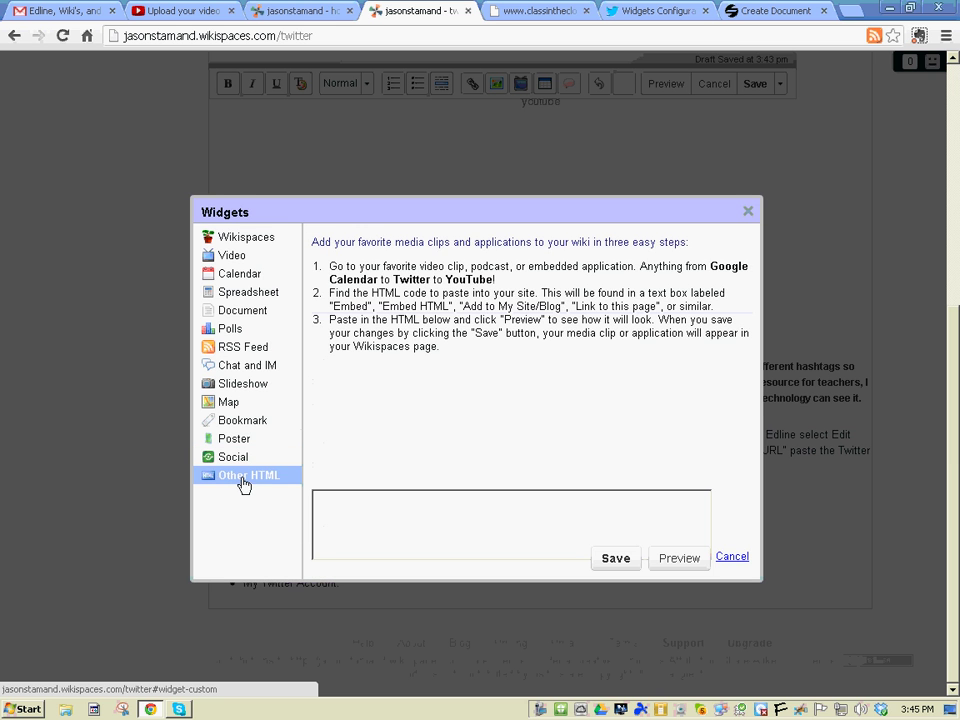
pyautogui.click(733, 558)
# - Paste the Twitter embed code into an Other HTML widget and save it below 'My Twitter Account:'
pyautogui.click(521, 88)
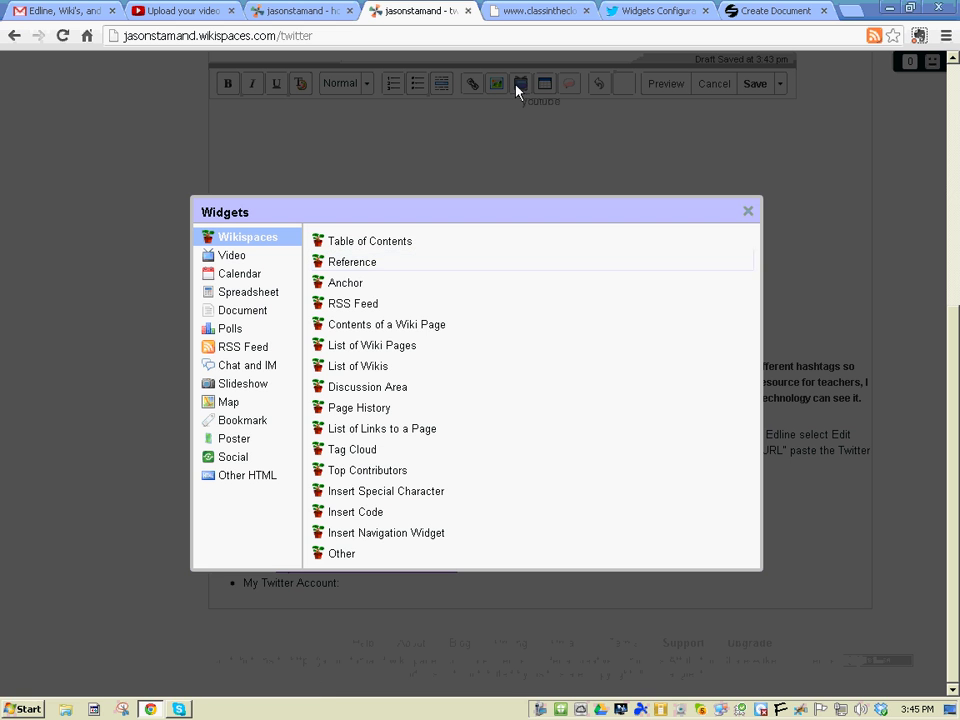
pyautogui.click(350, 556)
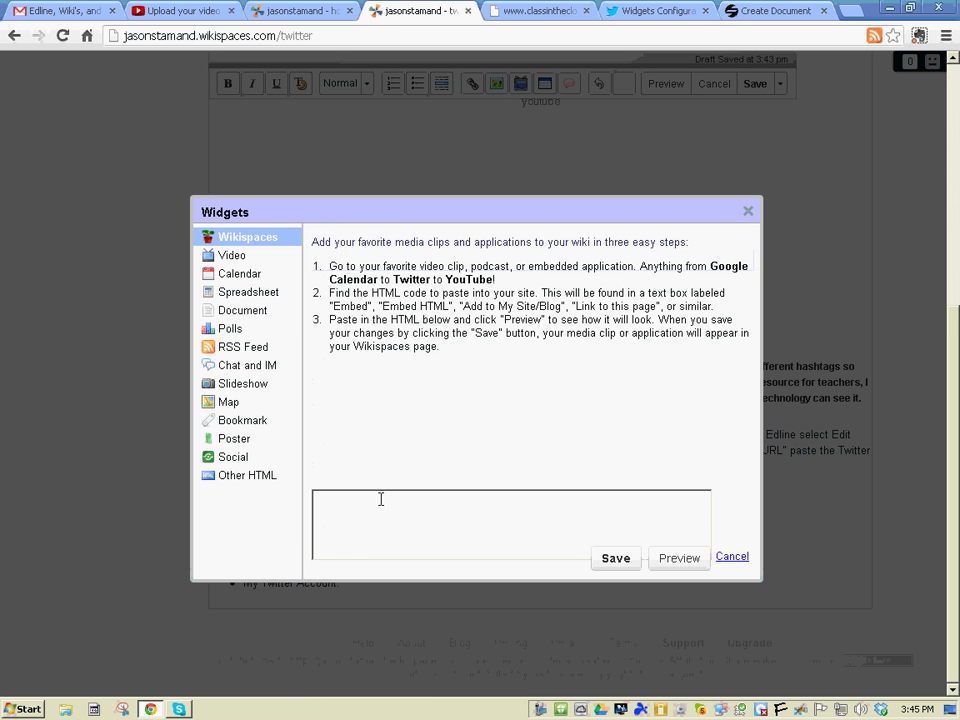
pyautogui.click(376, 507)
pyautogui.rightClick(366, 506)
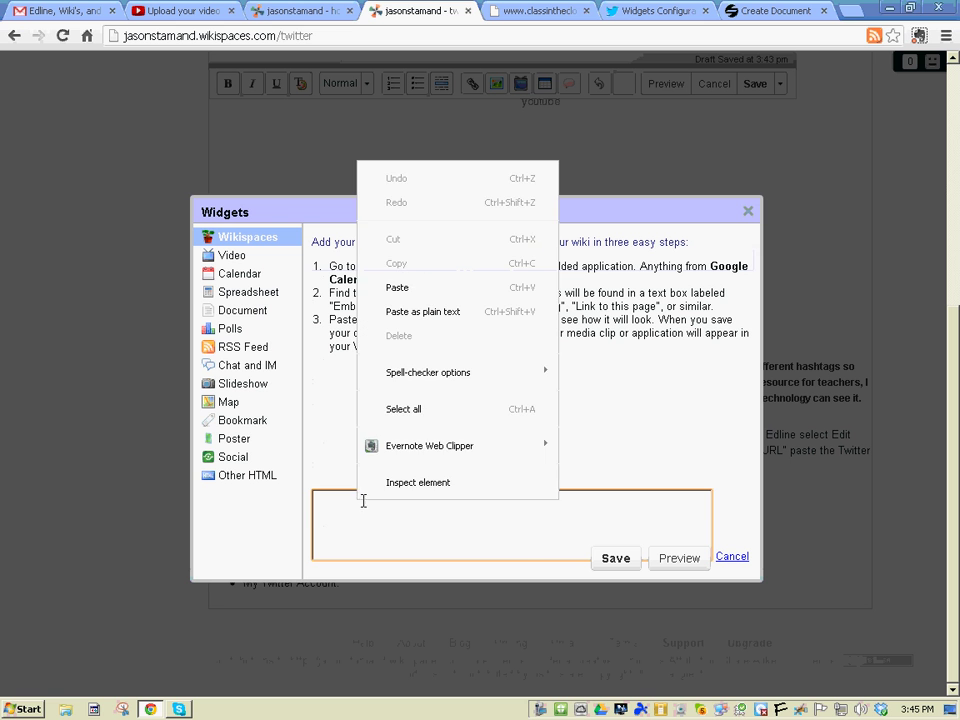
pyautogui.click(414, 287)
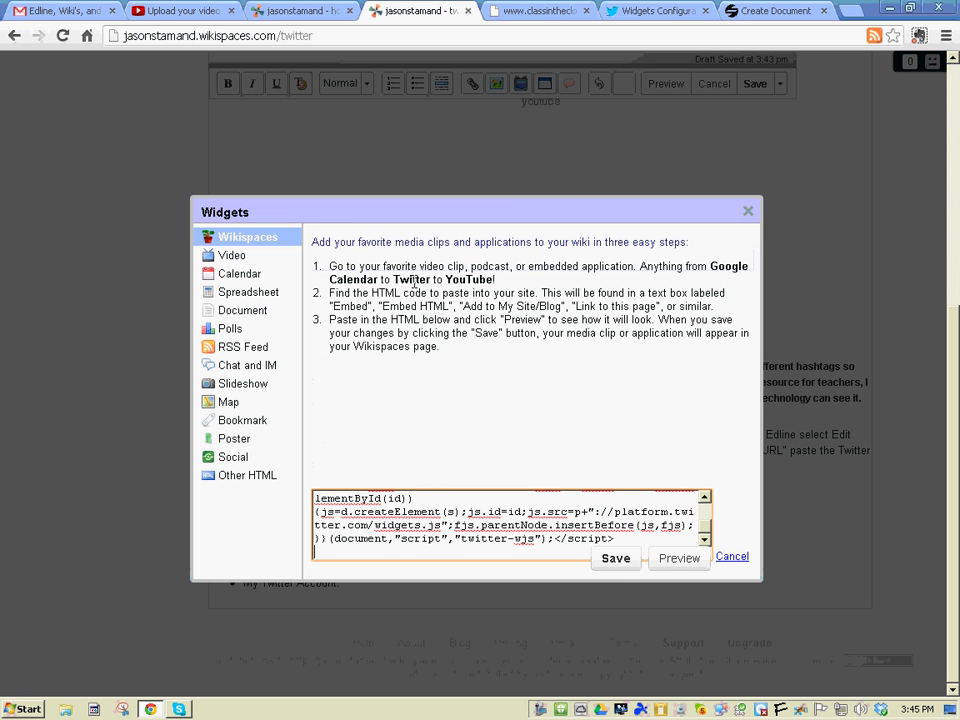
pyautogui.click(617, 562)
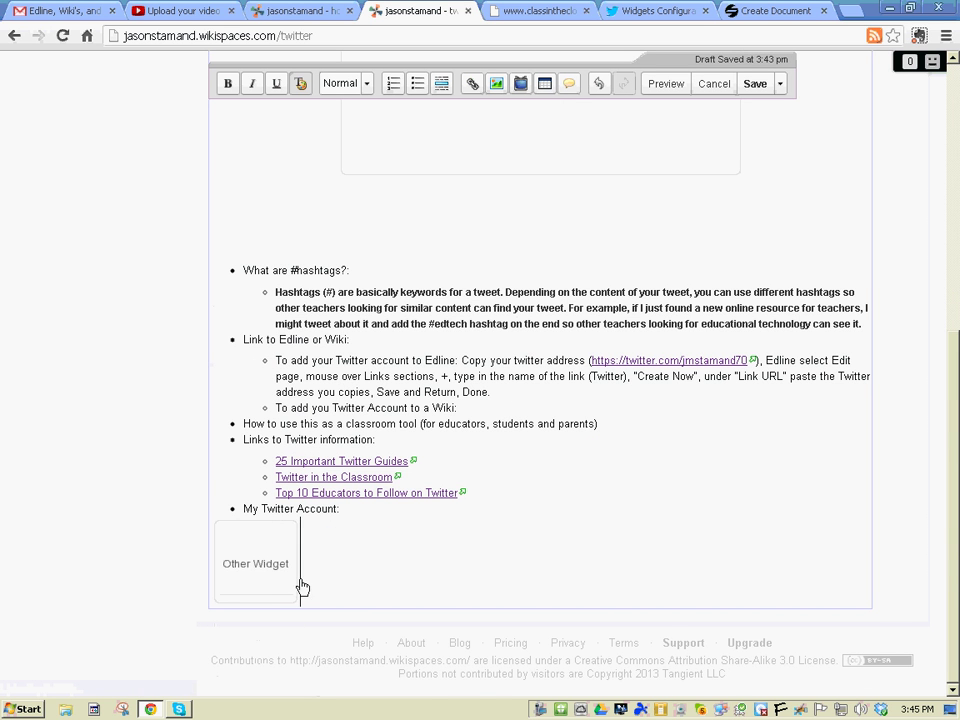
# - Center-align the Twitter widget, enlarge it one step, and save the page
pyautogui.click(252, 563)
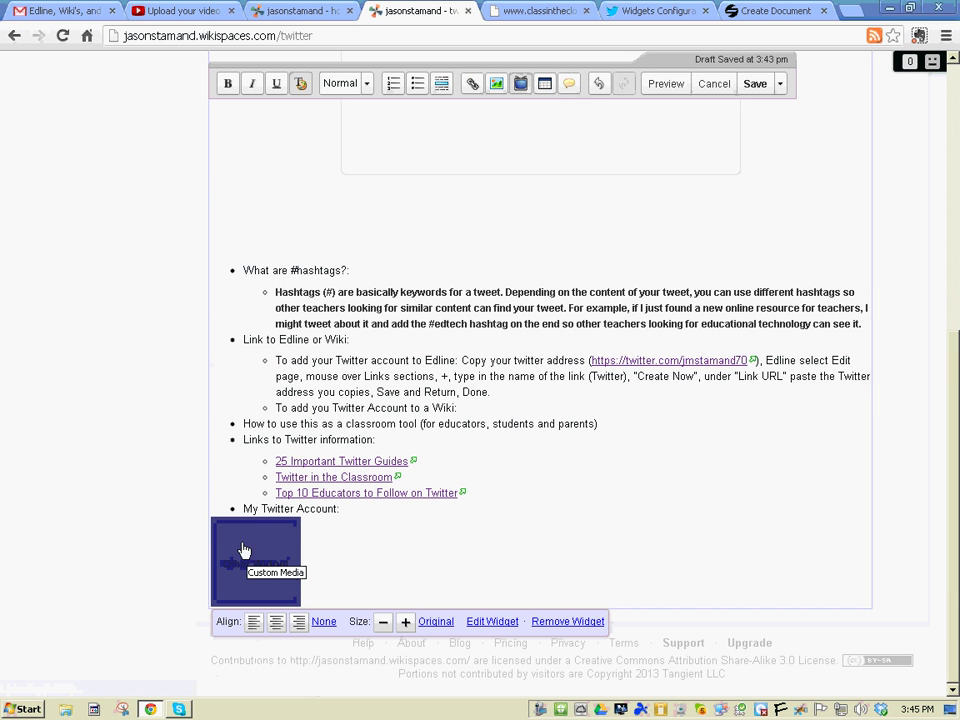
pyautogui.click(280, 632)
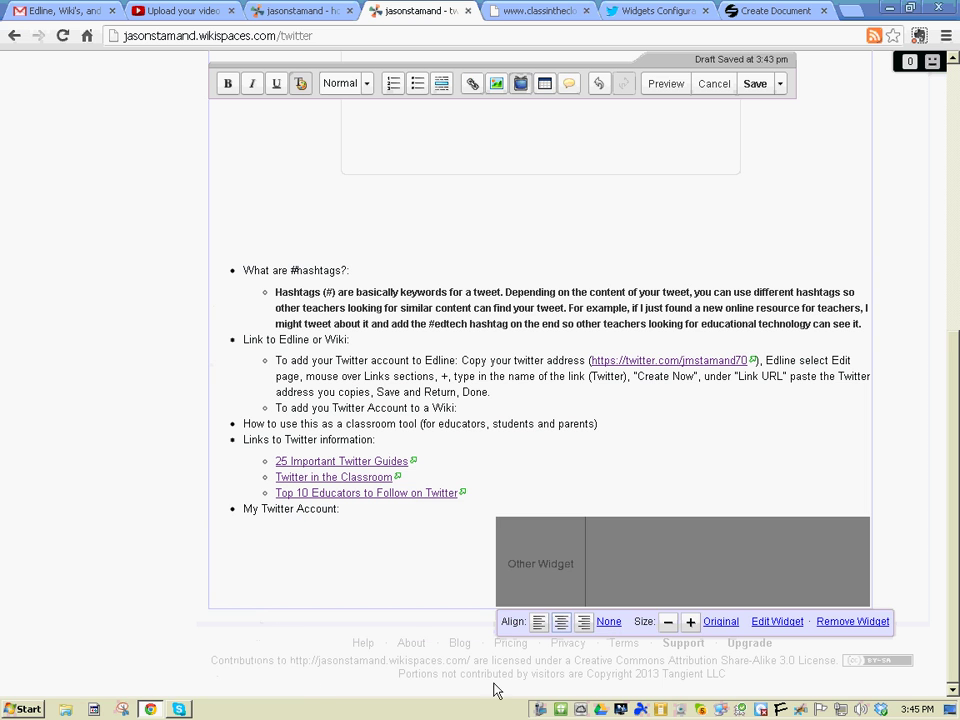
pyautogui.click(693, 625)
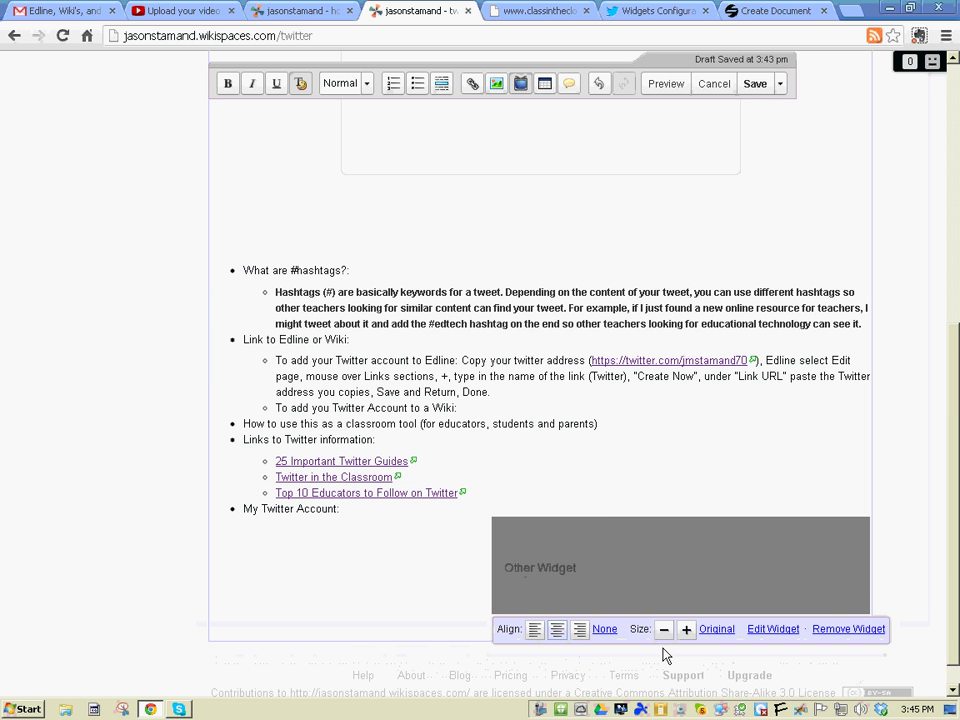
pyautogui.click(755, 85)
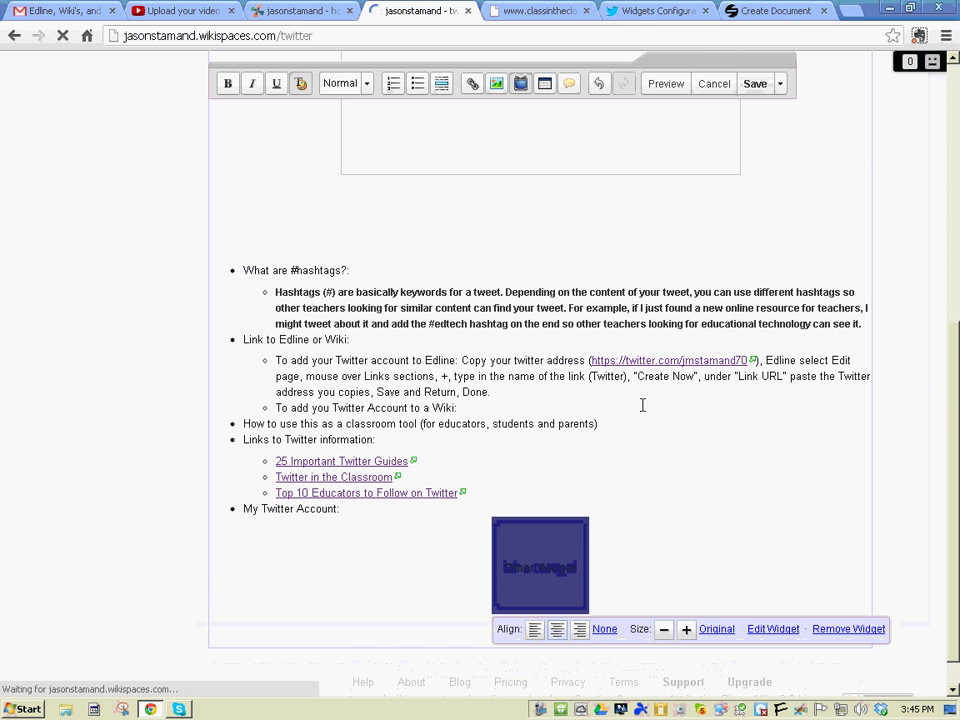
pyautogui.scroll(-3, 720, 412)
pyautogui.scroll(-4, 729, 417)
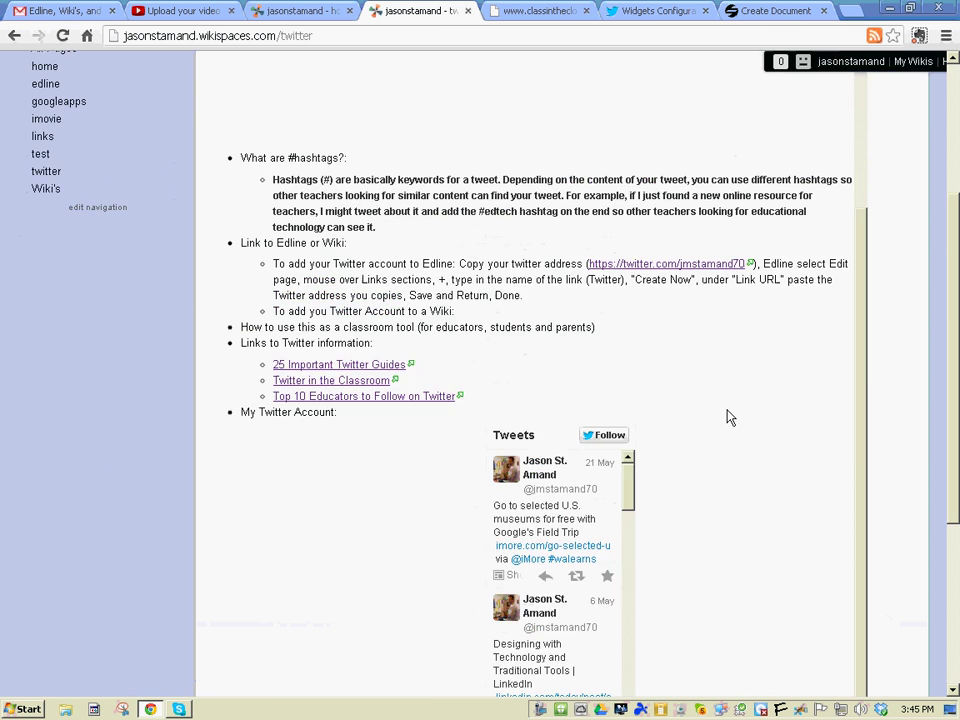
pyautogui.scroll(-3, 729, 417)
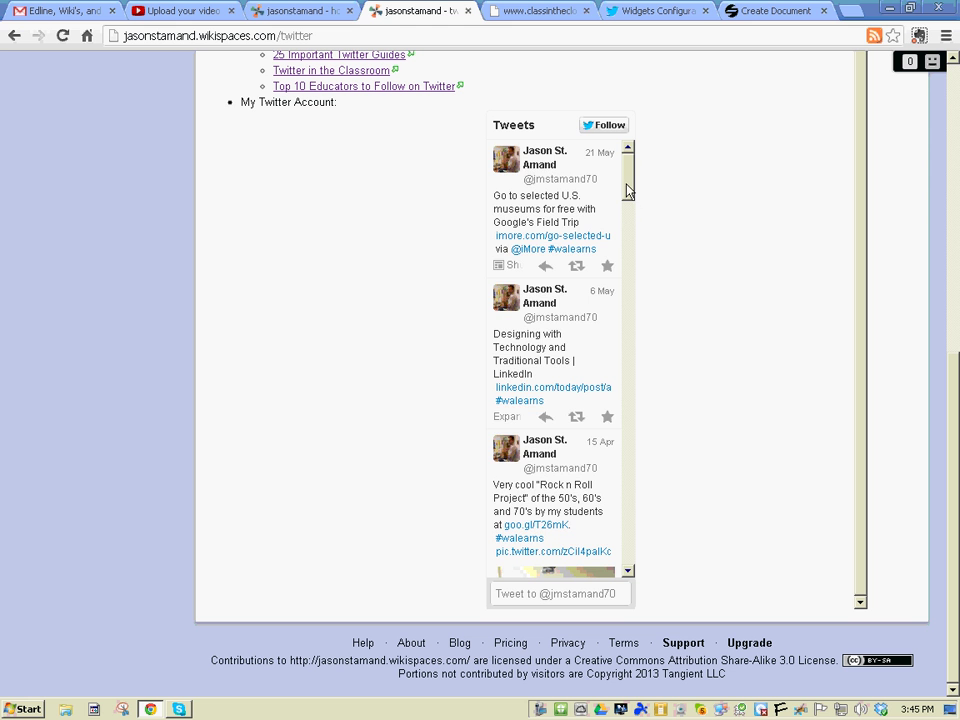
pyautogui.moveTo(623, 194)
pyautogui.mouseDown()
pyautogui.moveTo(638, 389)
pyautogui.moveTo(630, 160)
pyautogui.mouseUp()
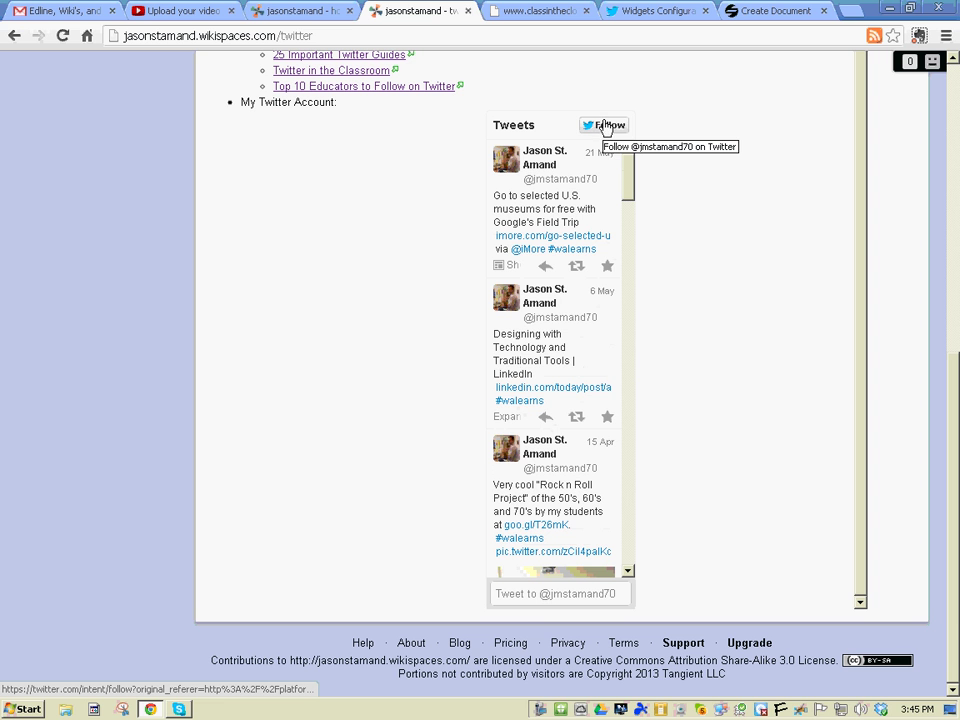
# - Test the widget's 'Tweet to' popup, close it, and scroll back up
pyautogui.click(520, 600)
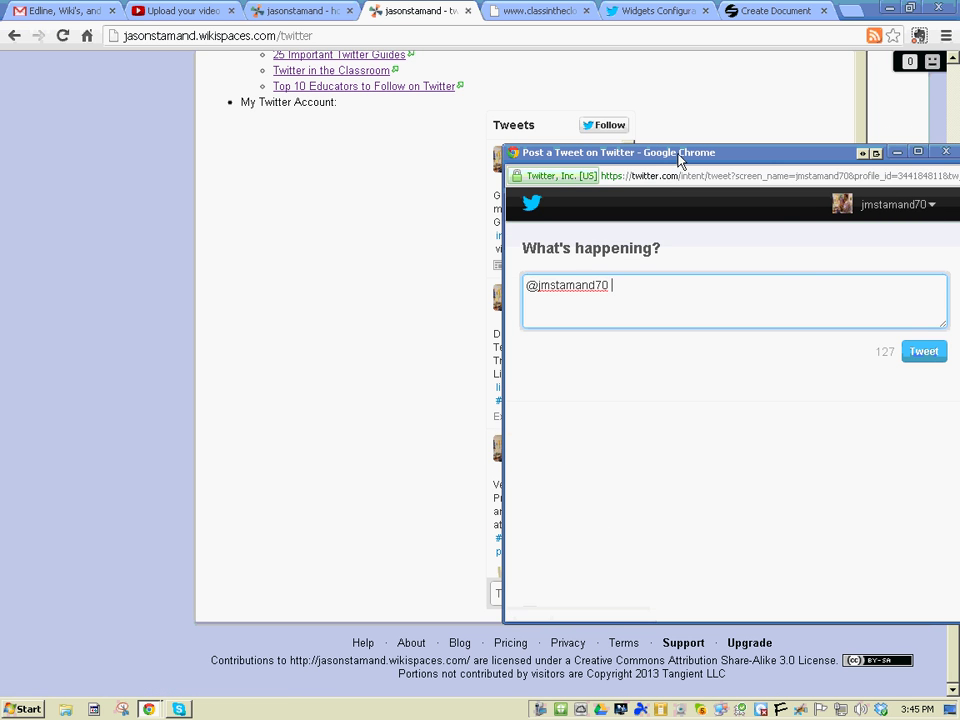
pyautogui.moveTo(680, 158); pyautogui.dragTo(508, 117)
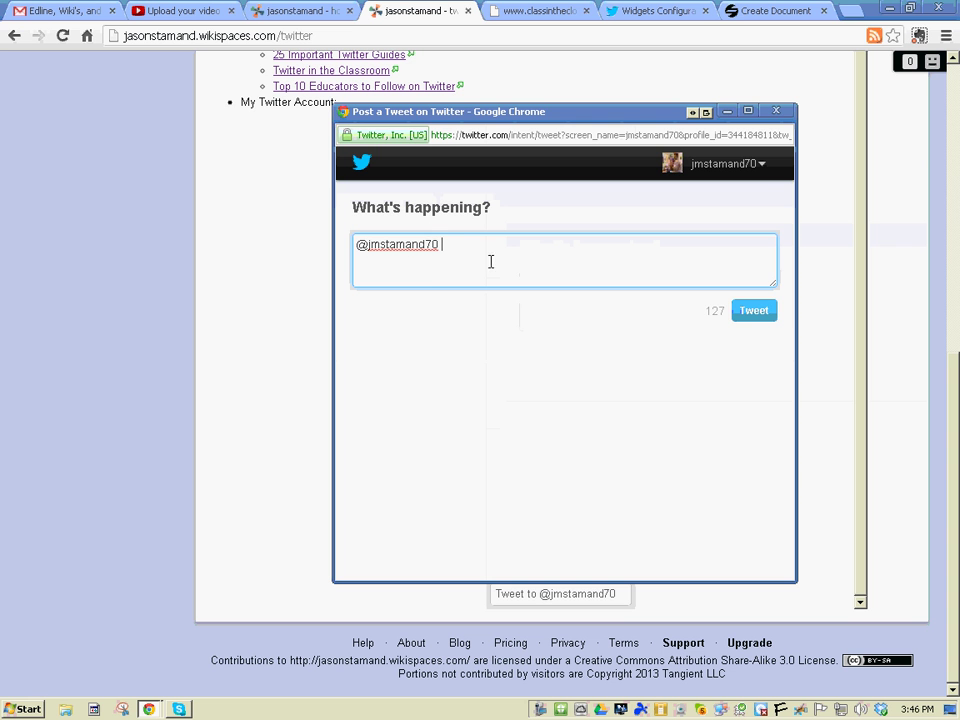
pyautogui.click(777, 112)
pyautogui.scroll(3, 767, 306)
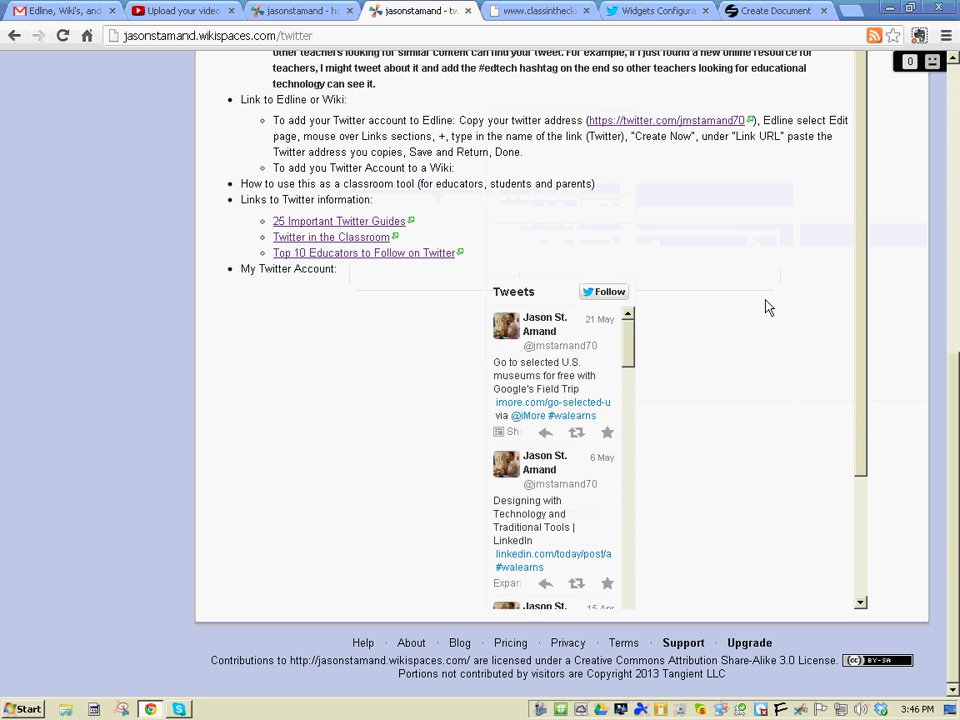